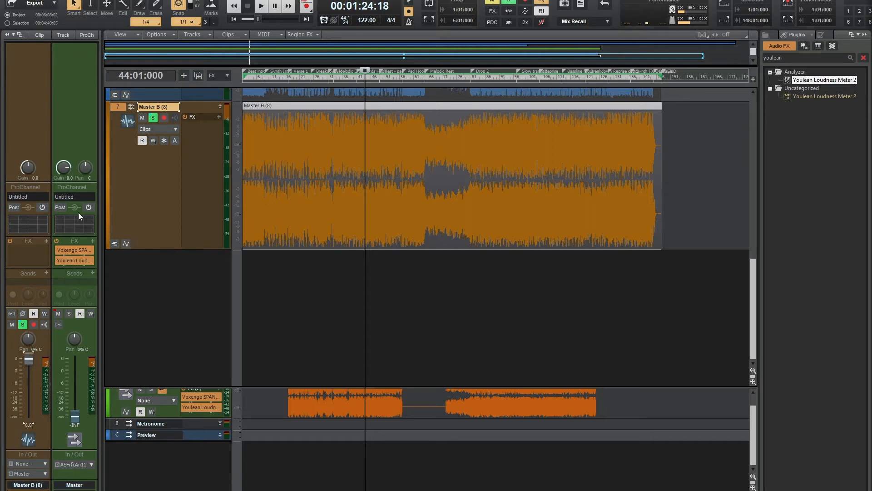
- Reset the Master bus fader to 0 dB, raise its input gain to 6.0 dB, and play back a short passage
left_click(116, 407)
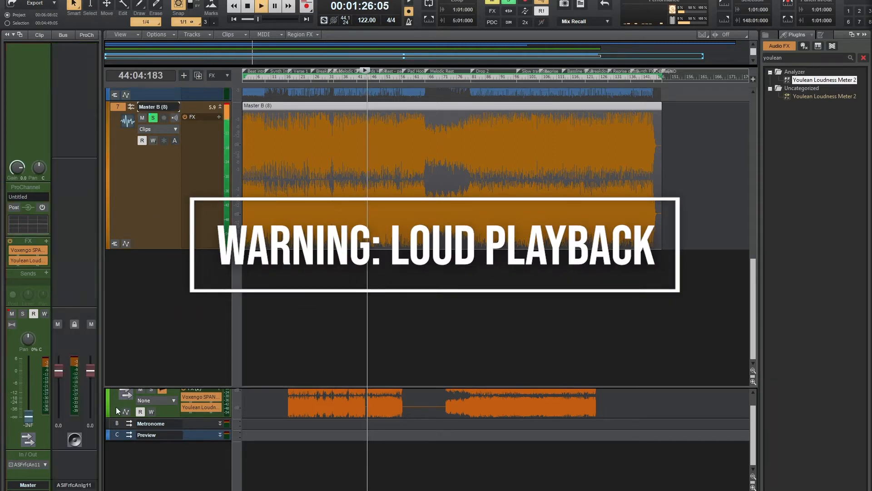
double_click(29, 417)
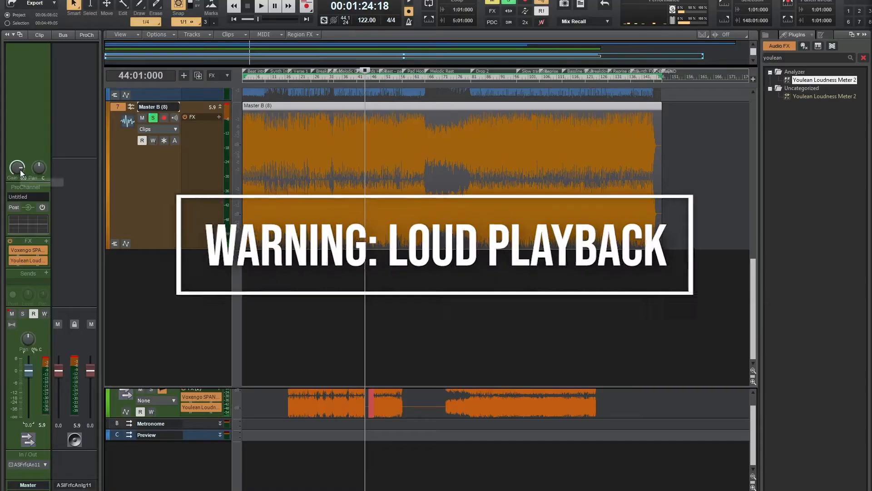
left_click_drag(20, 170, 20, 152)
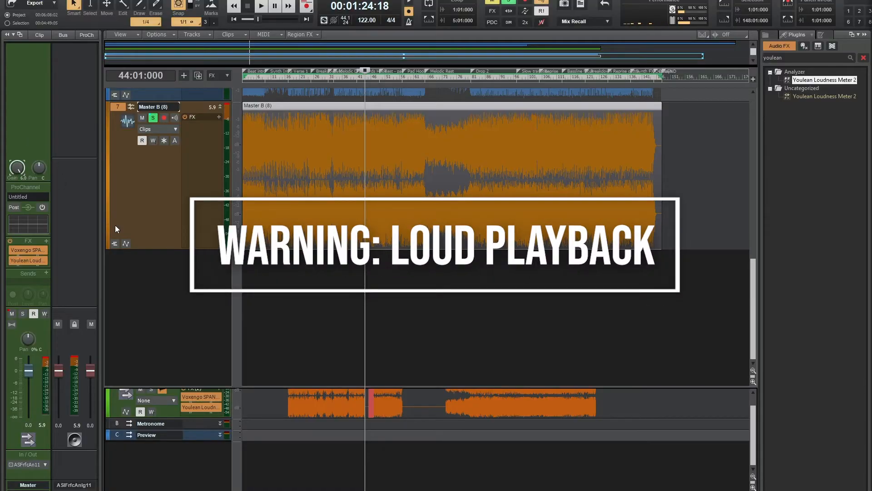
key("space")
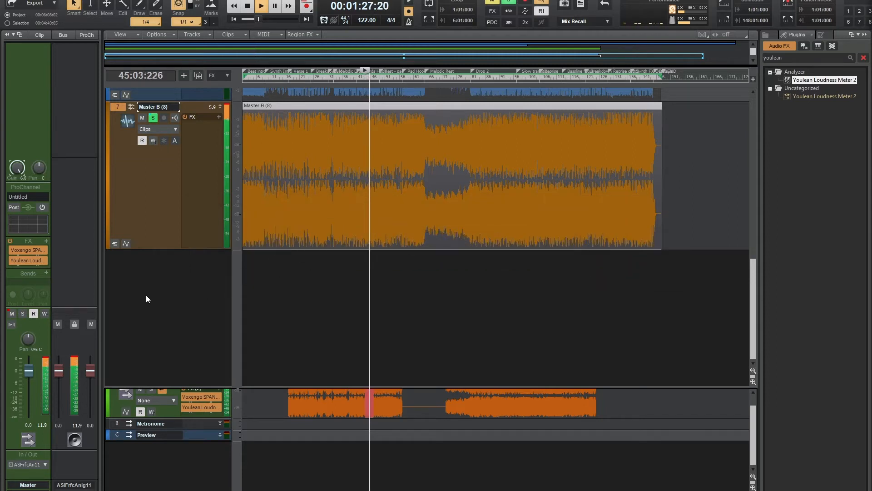
key("space")
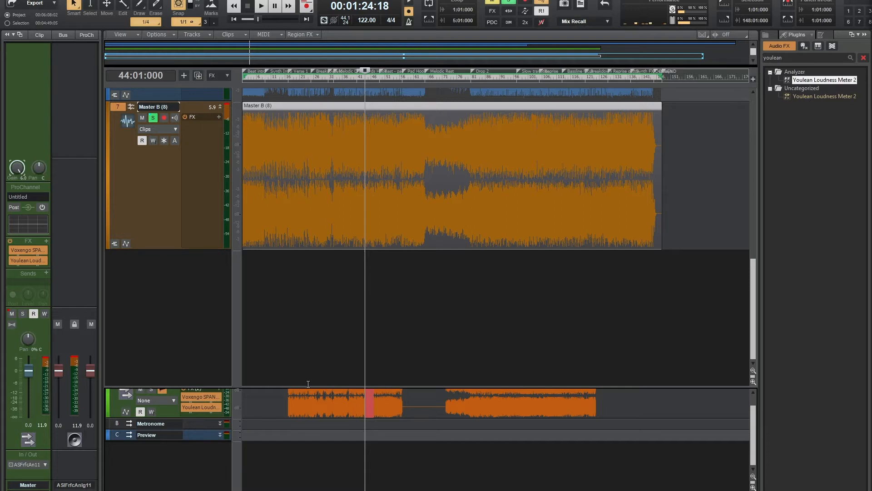
- Export the Master B mix to the Desktop as a 32-bit stereo Wave file named "32-bit test"
left_click(320, 110)
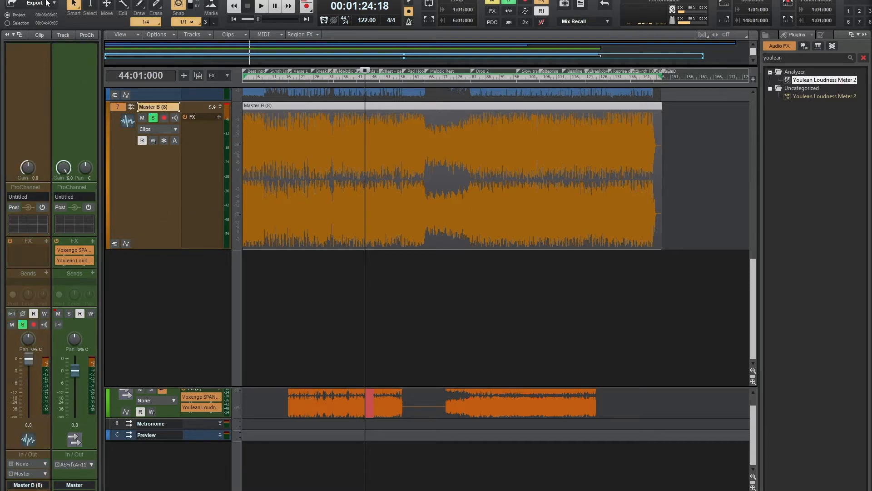
left_click(16, 0)
mouse_move(172, 88)
left_click(263, 88)
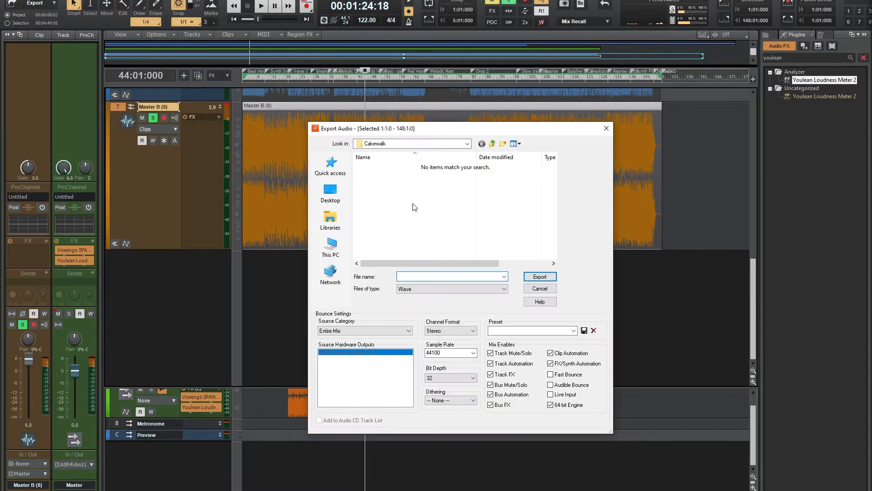
left_click(331, 247)
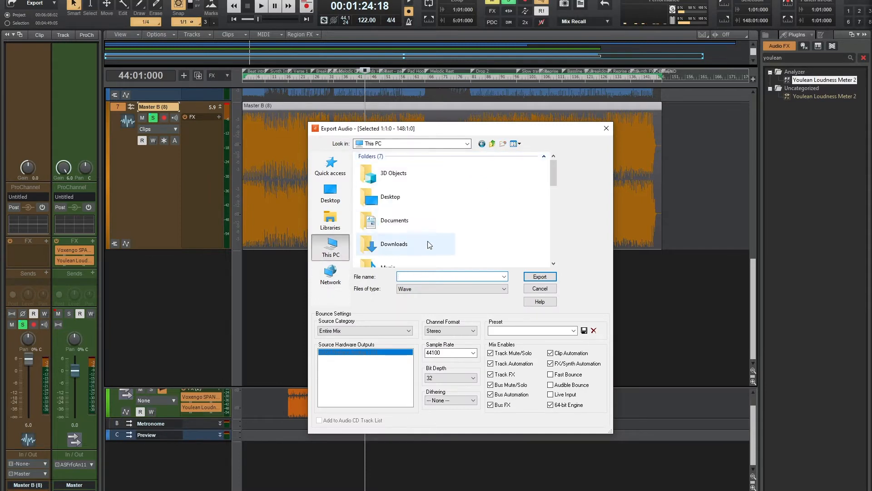
left_click(393, 208)
left_click(434, 275)
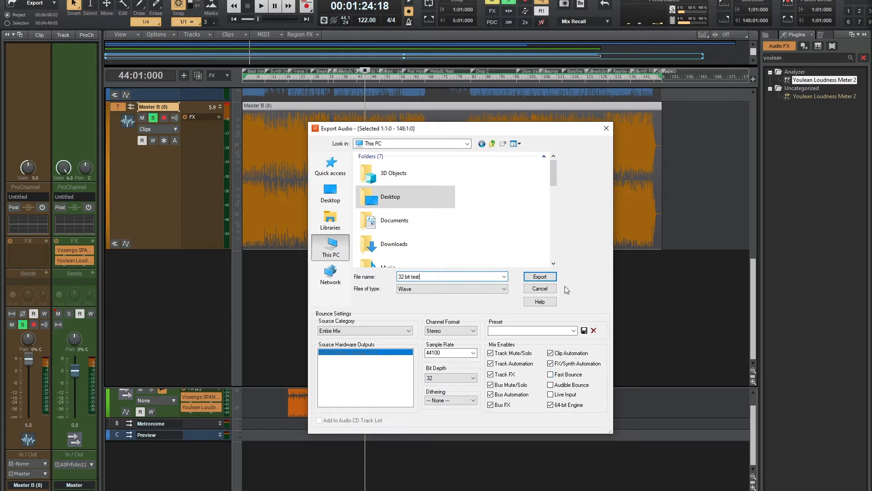
left_click(551, 279)
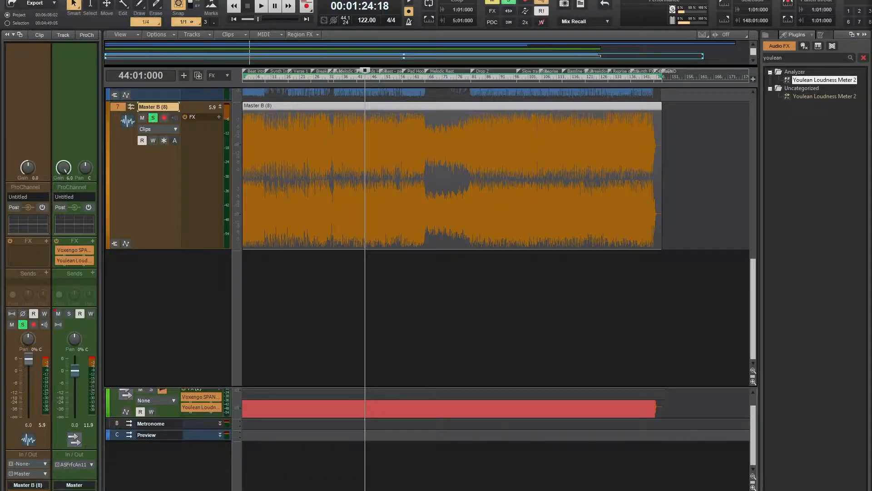
- Export the same mix to the Desktop as a 24-bit Wave file named "24-bit test"
key("alt+f")
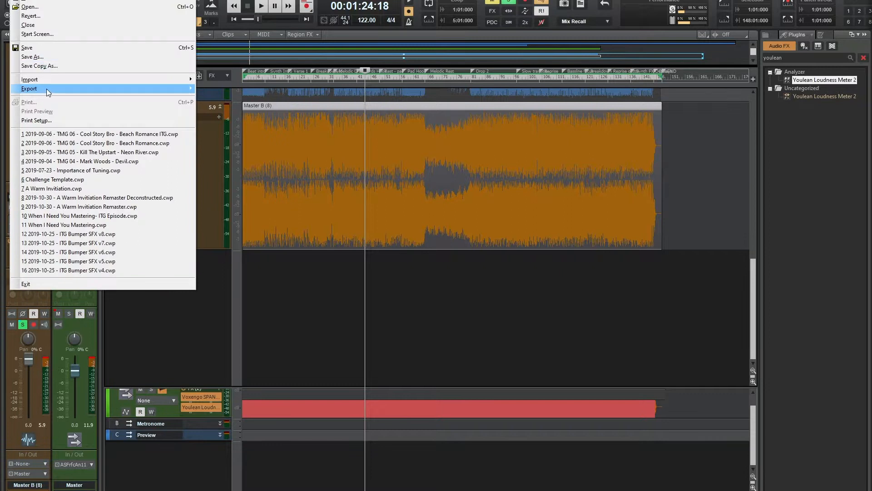
mouse_move(48, 92)
left_click(214, 89)
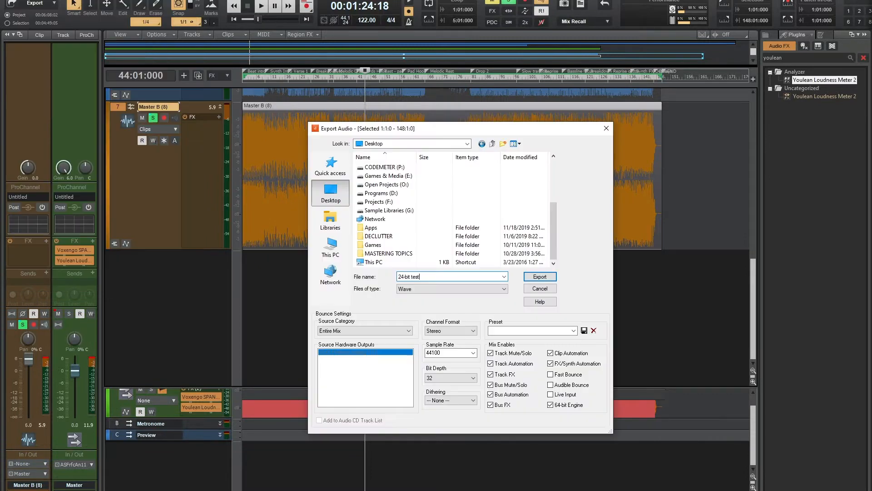
left_click(471, 379)
left_click(453, 392)
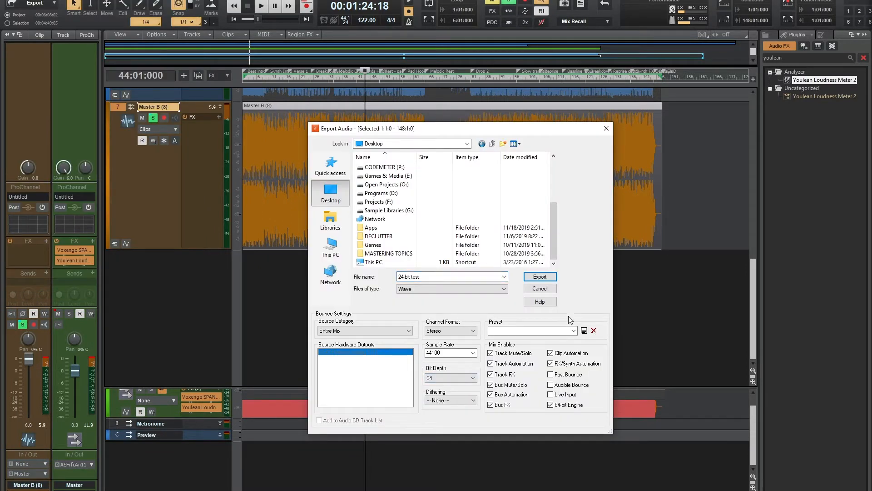
left_click(540, 278)
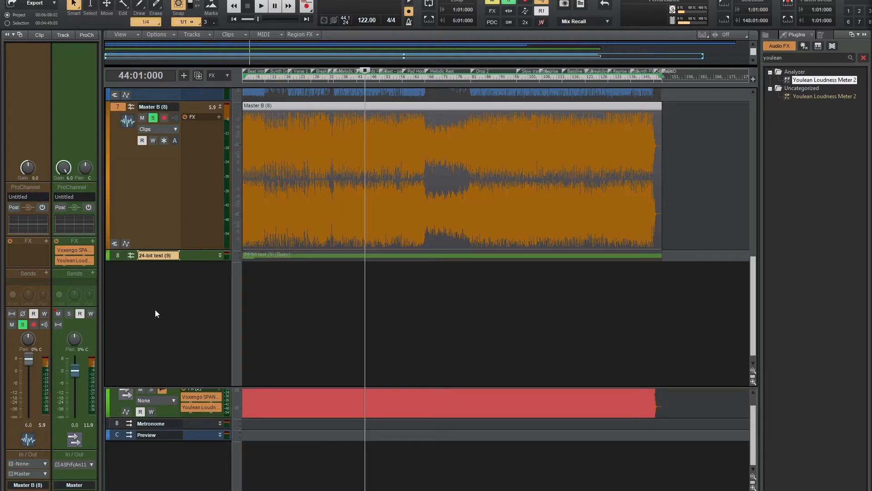
- Import 32-bit test.wav from the Desktop onto a new track below the 24-bit test track, expanding both tracks
left_click(221, 255)
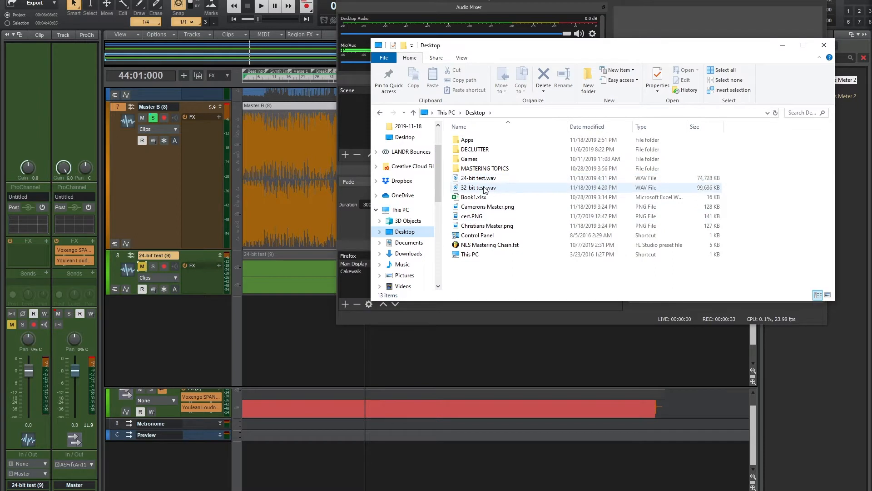
left_click_drag(485, 190, 246, 299)
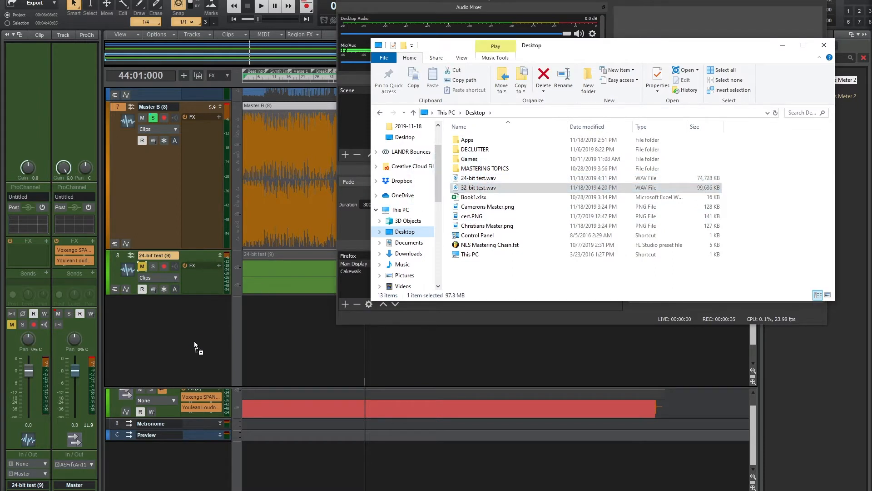
left_click_drag(195, 341, 195, 342)
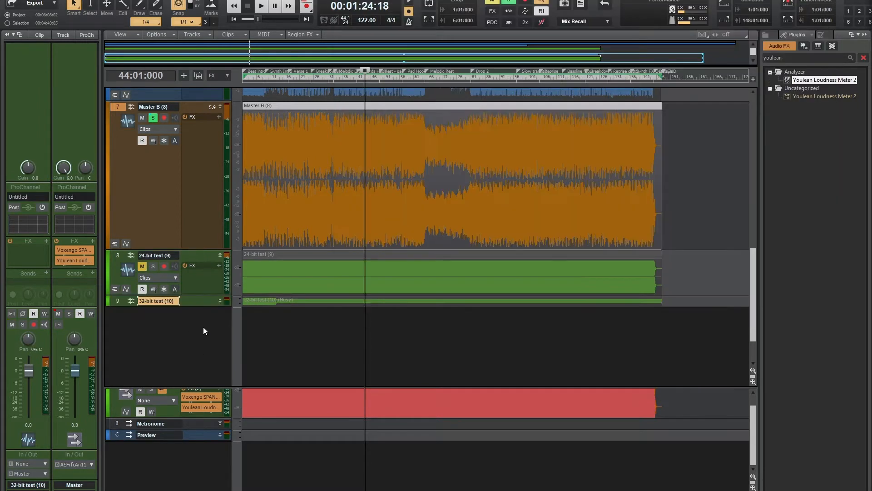
left_click(220, 300)
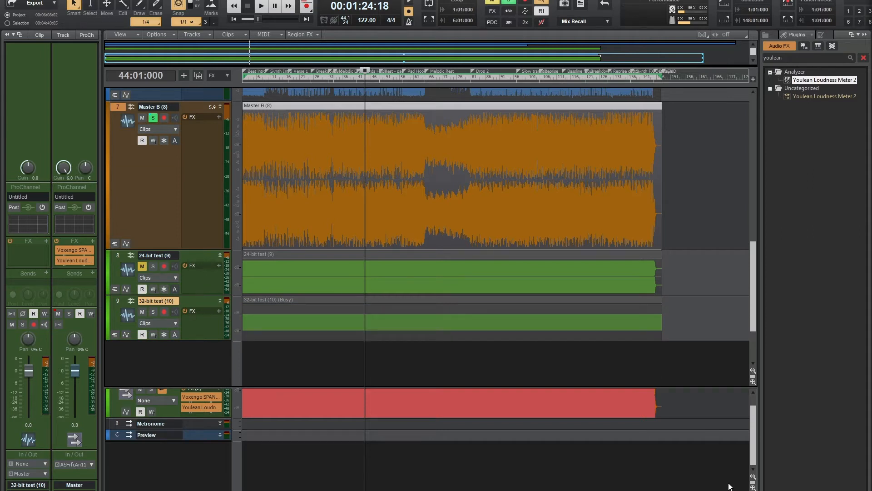
- Solo the 32-bit test track and turn off solo on the Master B track
left_click(744, 490)
left_click(744, 490)
left_click(744, 490)
key("ctrl+Right")
key("ctrl+Right")
key("ctrl+Right")
key("ctrl+Right")
key("ctrl+Right")
key("ctrl+Right")
key("ctrl+Right")
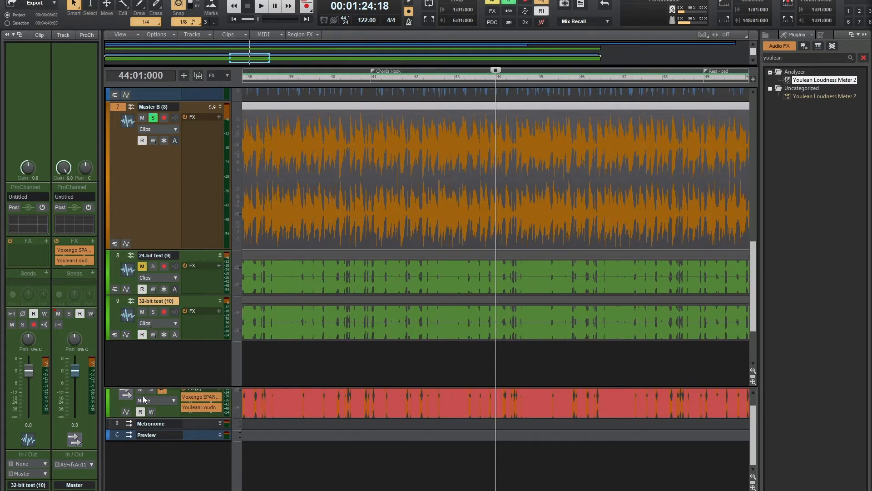
left_click(154, 312)
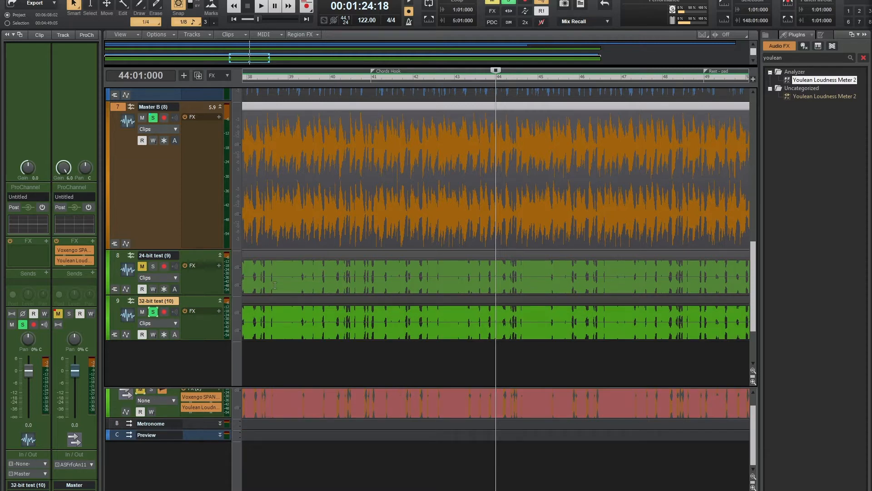
scroll(195, 315, "up", 3)
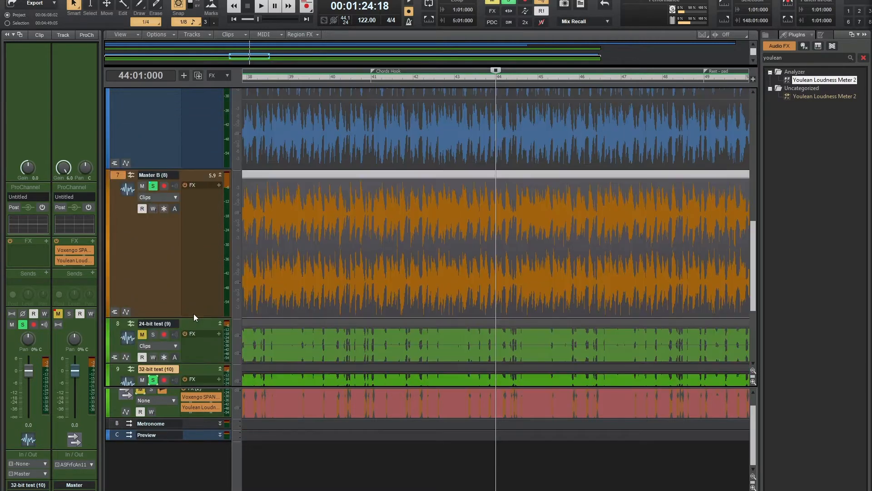
left_click(153, 187)
scroll(142, 299, "down", 6)
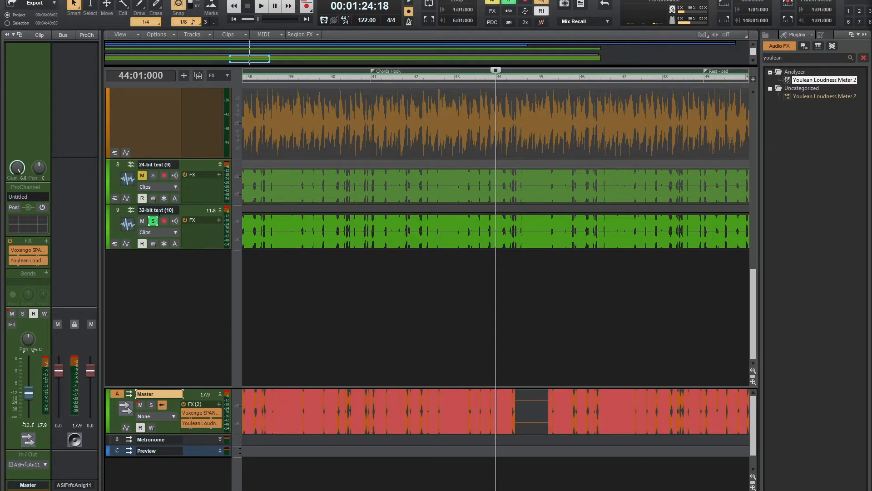
- Play back the 32-bit test track, lower the Master bus fader to about -21.4 dB, and reset its peak reading
key("space")
left_click_drag(29, 392, 28, 401)
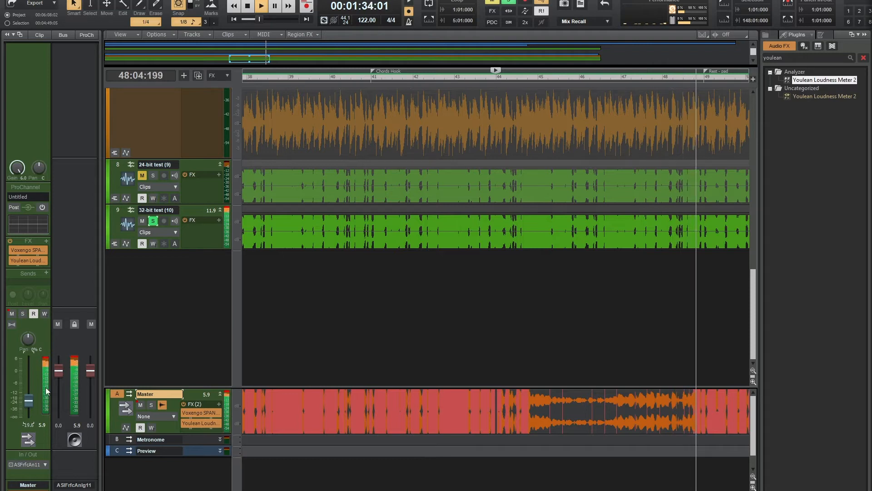
left_click(45, 360)
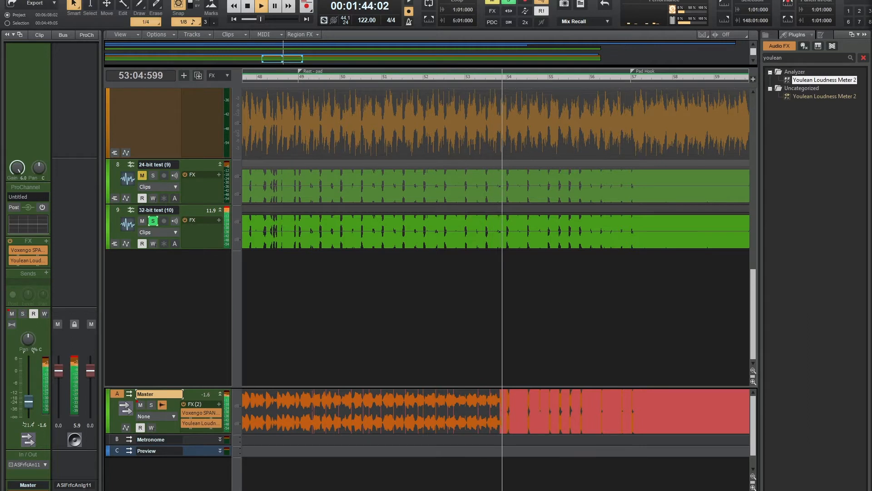
- Check the output levels in RME TotalMix FX, return to Cakewalk, and stop playback
key("alt+Tab")
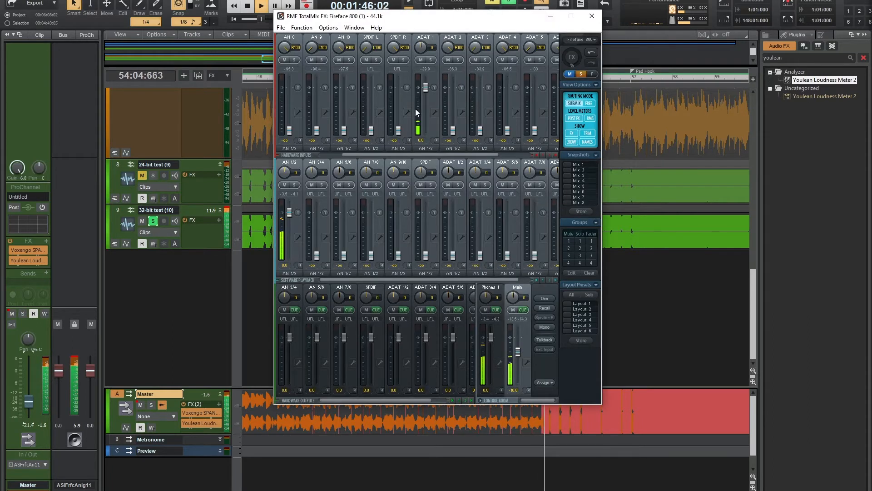
key("alt+Tab")
key("space")
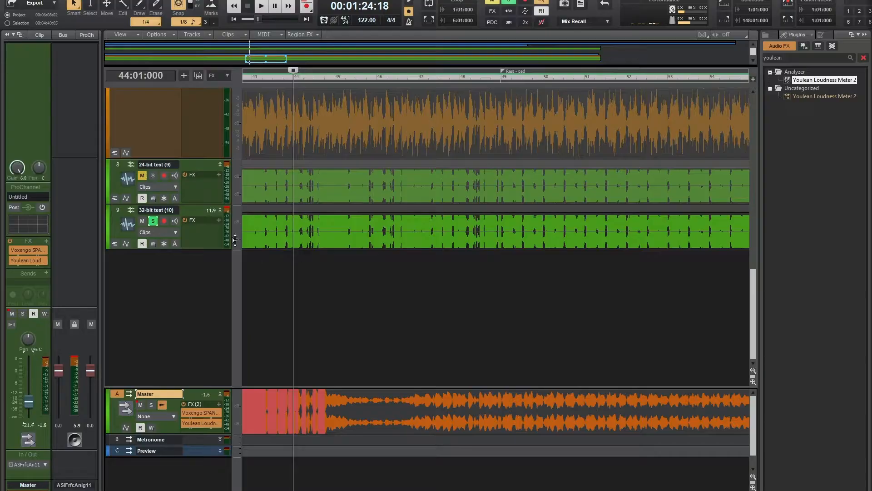
- Lower the 32-bit test track's input gain to about -7.6 dB during a short playback
left_click(189, 235)
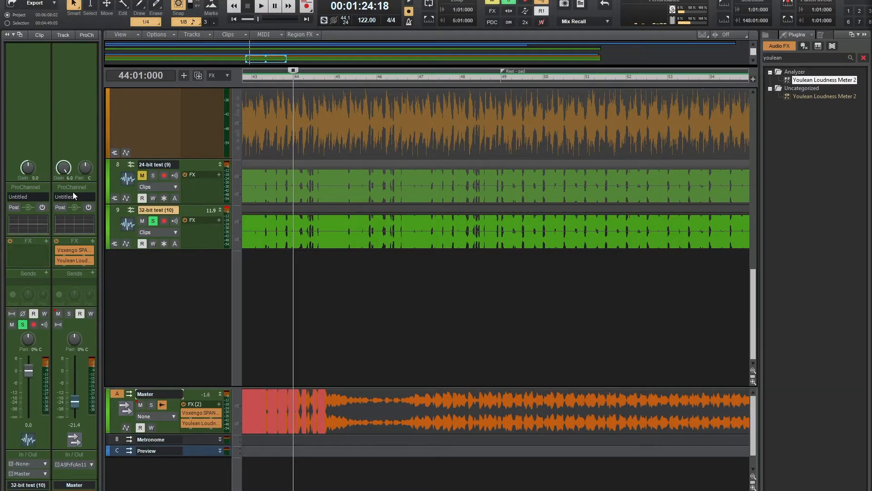
key("space")
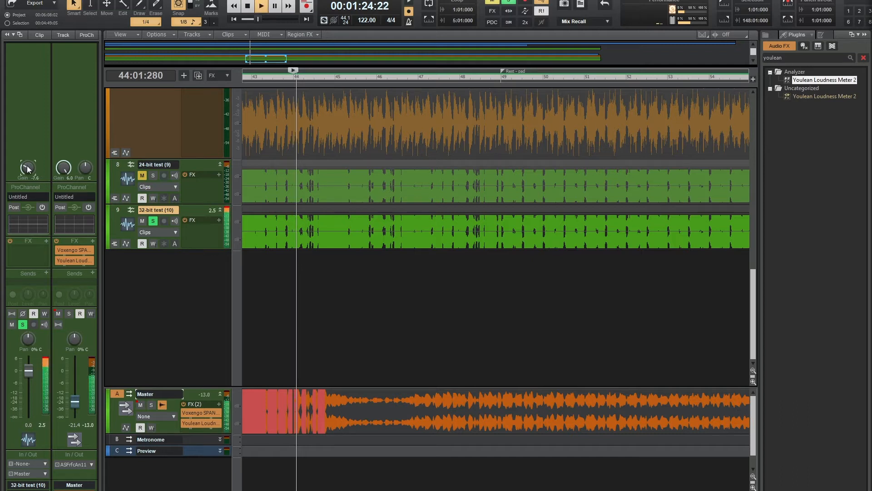
key("space")
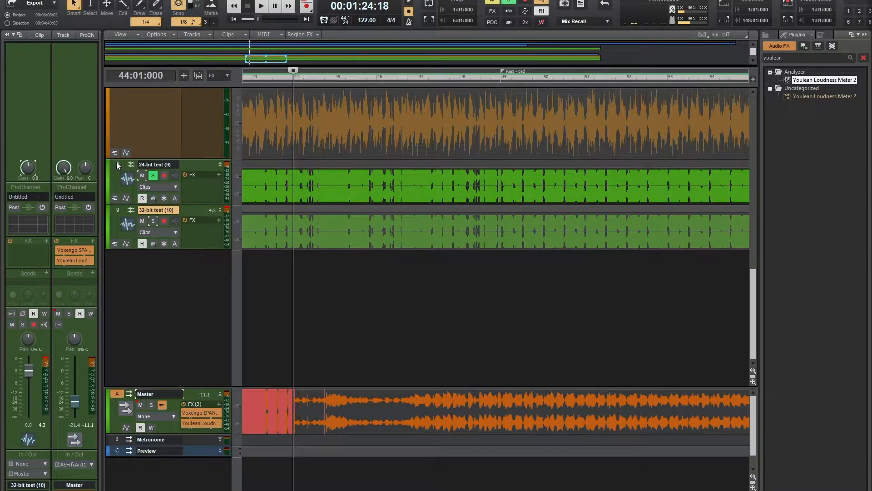
- Solo the 24-bit test track instead of the 32-bit one and enlarge its track height
left_click(117, 165)
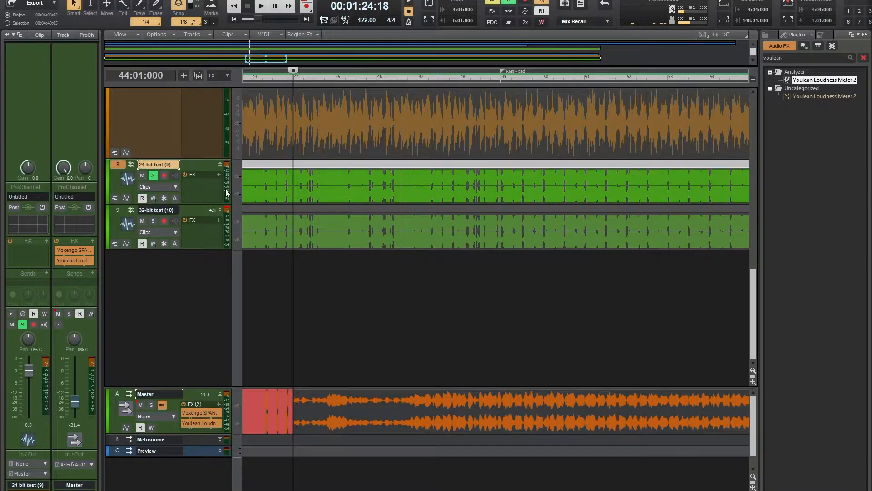
left_click_drag(201, 205, 201, 249)
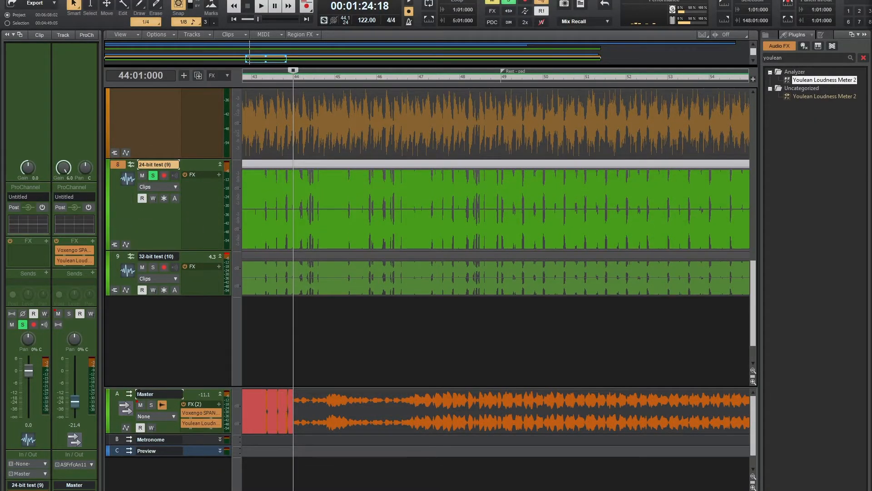
- Raise the Master bus fader to about -10.7 dB and mute the 32-bit test track
left_click(119, 397)
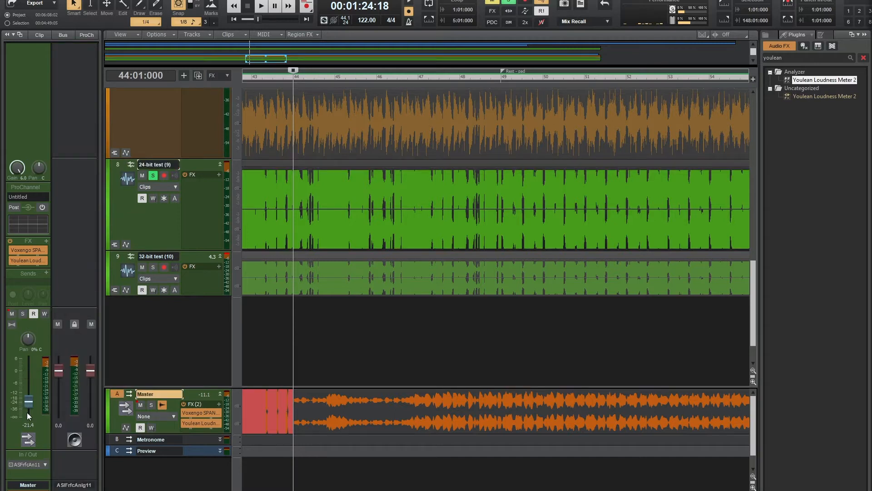
left_click_drag(27, 407, 27, 390)
left_click(142, 267)
left_click(154, 234)
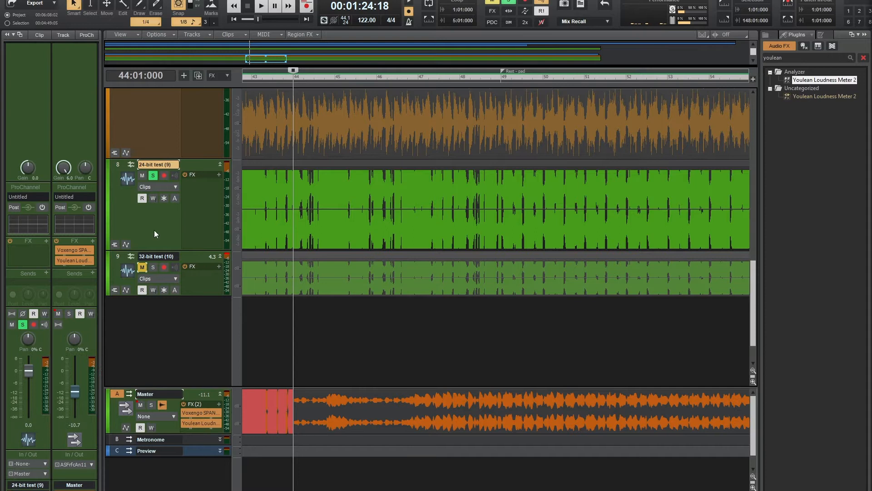
- Play back the 24-bit test track while lowering its fader to about -11.3 dB, and stop playback
left_click(118, 264)
key("space")
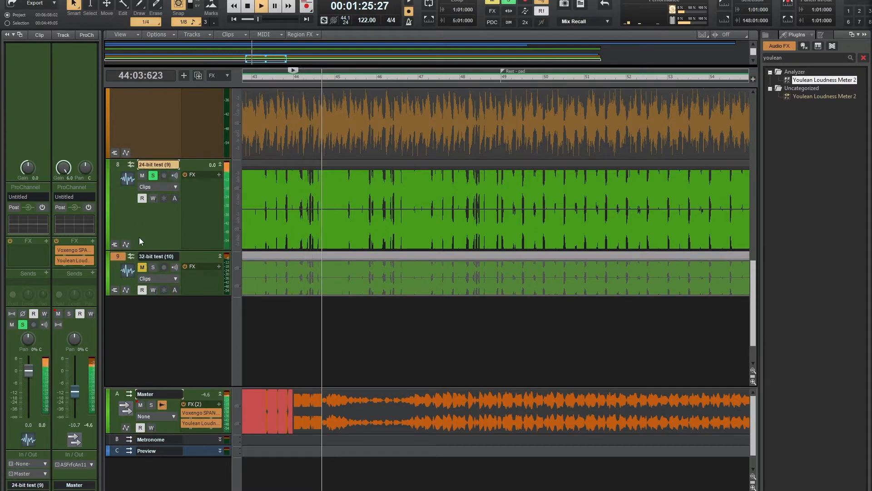
left_click_drag(28, 372, 28, 393)
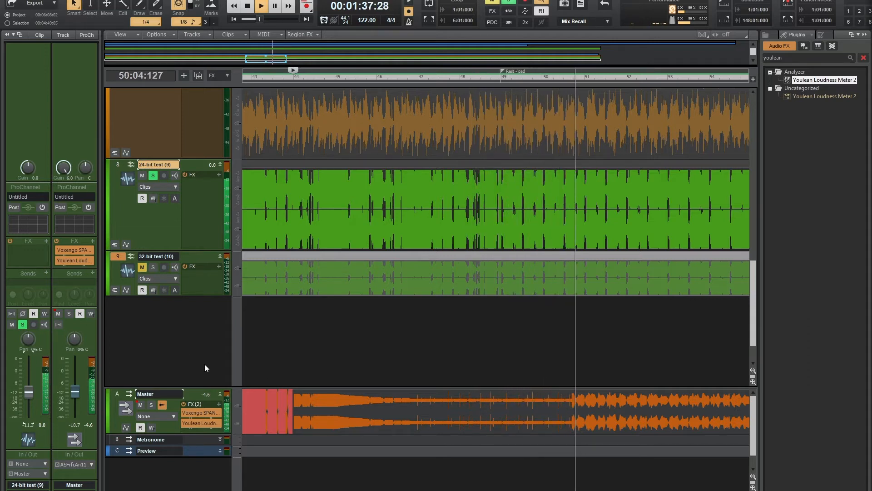
key("space")
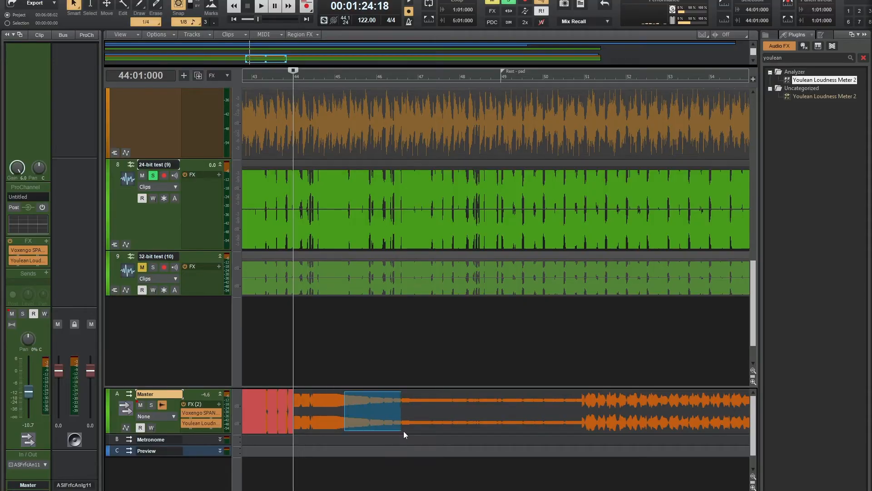
- Examine the Master bus waveform preview against the 24-bit test track to compare their levels and clipping
left_click(404, 433)
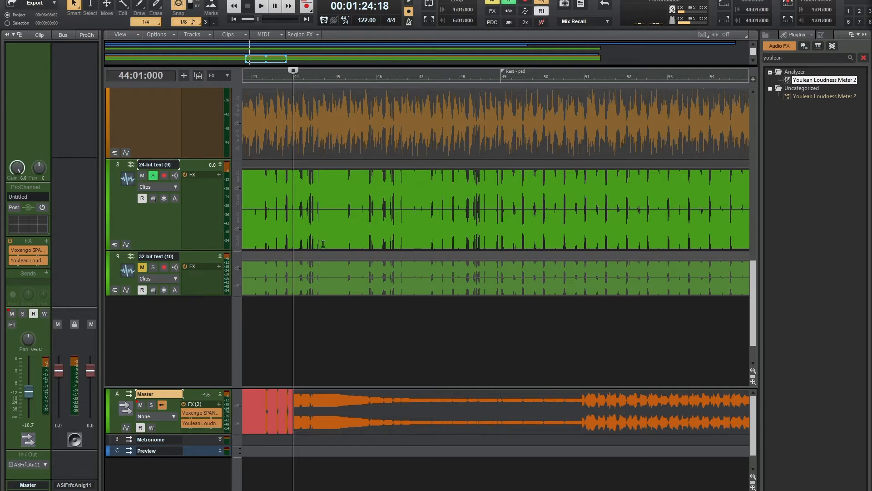
left_click(142, 219)
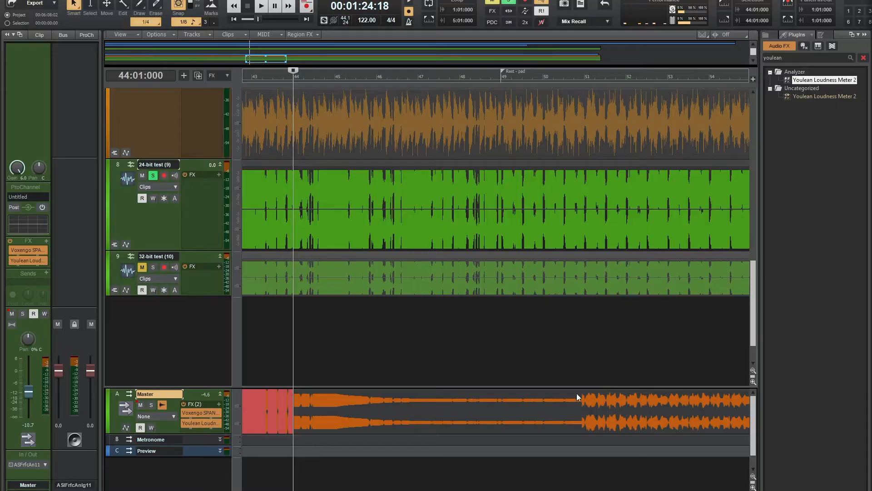
left_click_drag(576, 393, 727, 432)
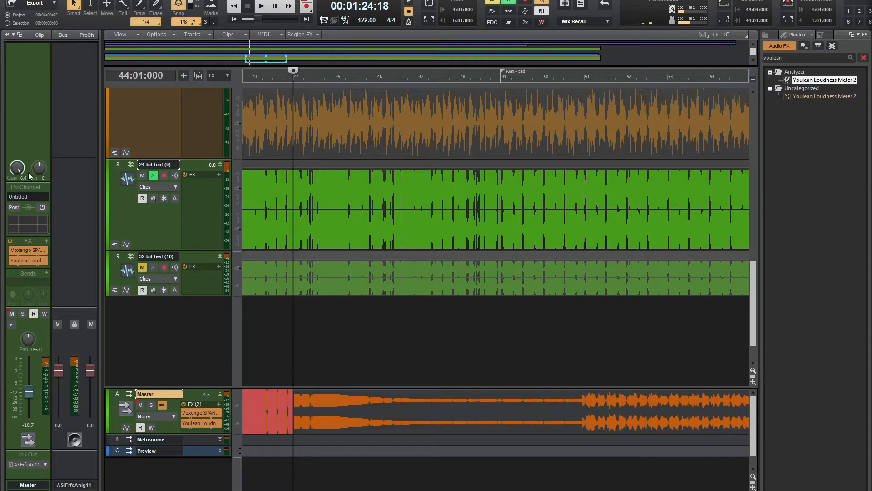